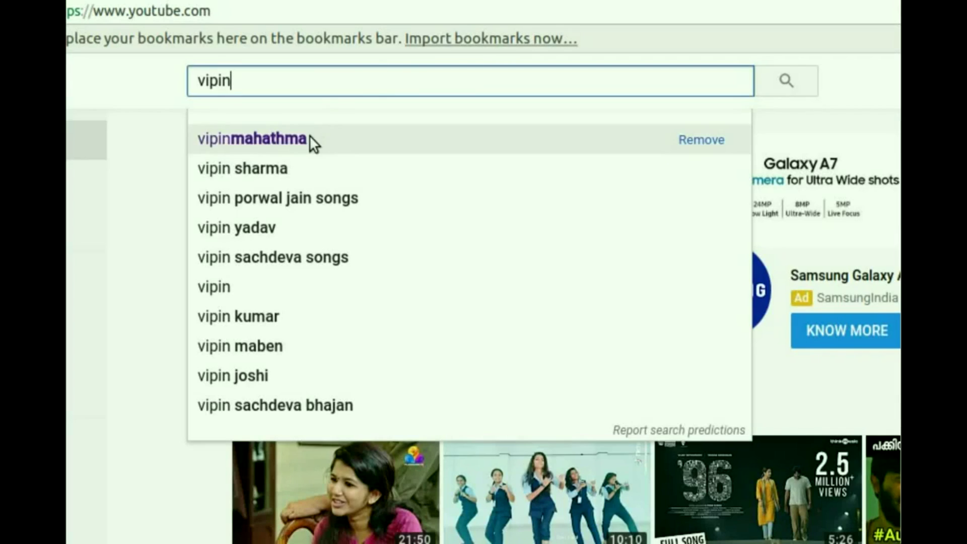
{"action": "left_click", "coordinate": [258, 290]}
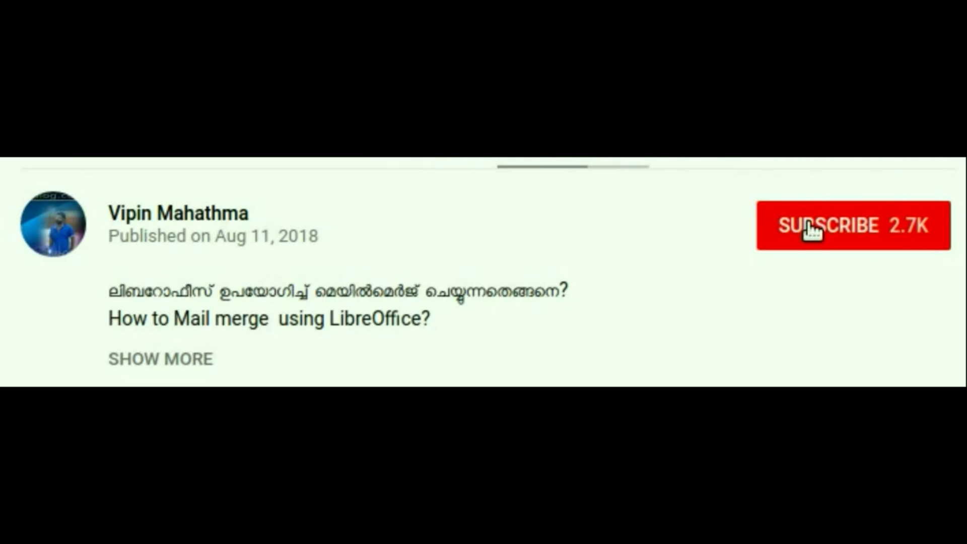
{"action": "left_click", "coordinate": [761, 248]}
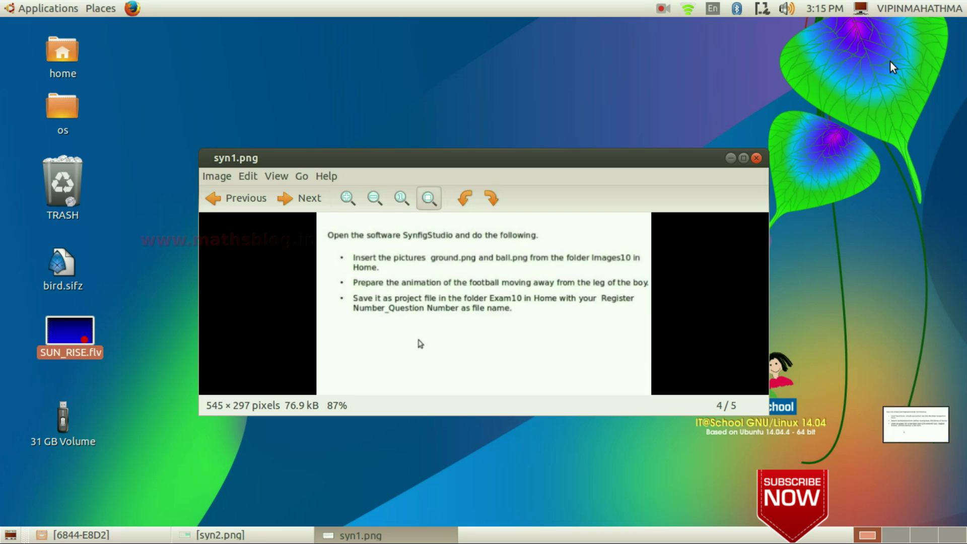
Minimize the syn1.png question image and launch Synfig Studio.
{"action": "left_click", "coordinate": [730, 158]}
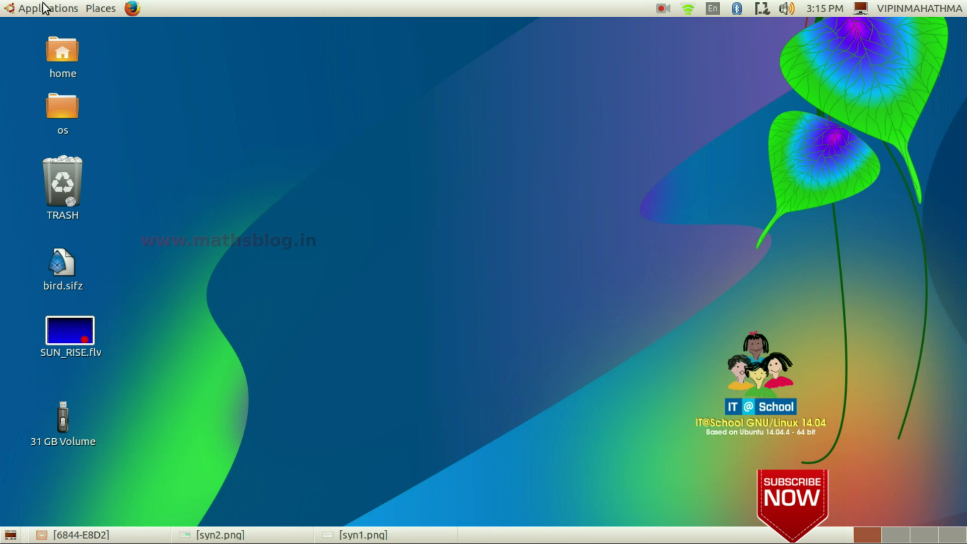
{"action": "left_click", "coordinate": [44, 8]}
{"action": "mouse_move", "coordinate": [79, 92]}
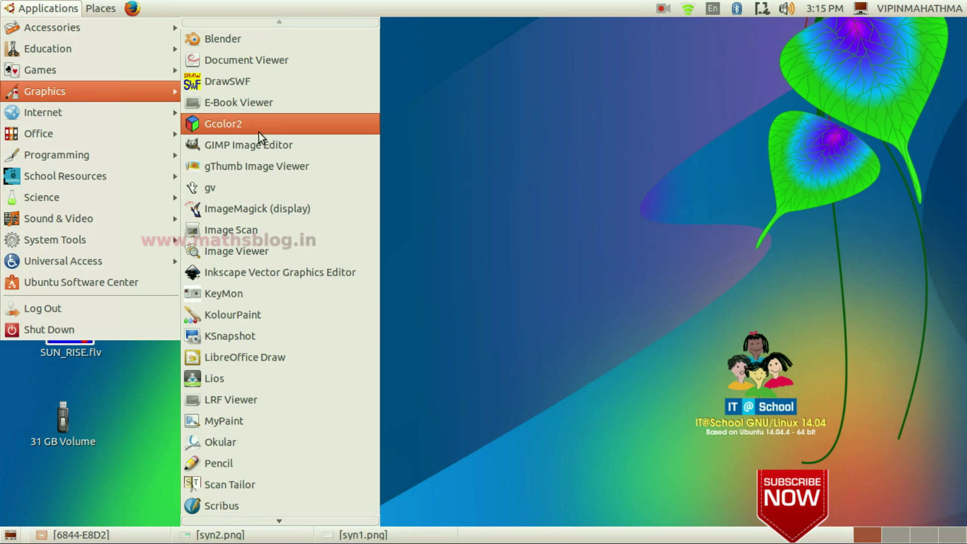
{"action": "scroll", "coordinate": [270, 484], "scroll_direction": "down", "scroll_amount": 5}
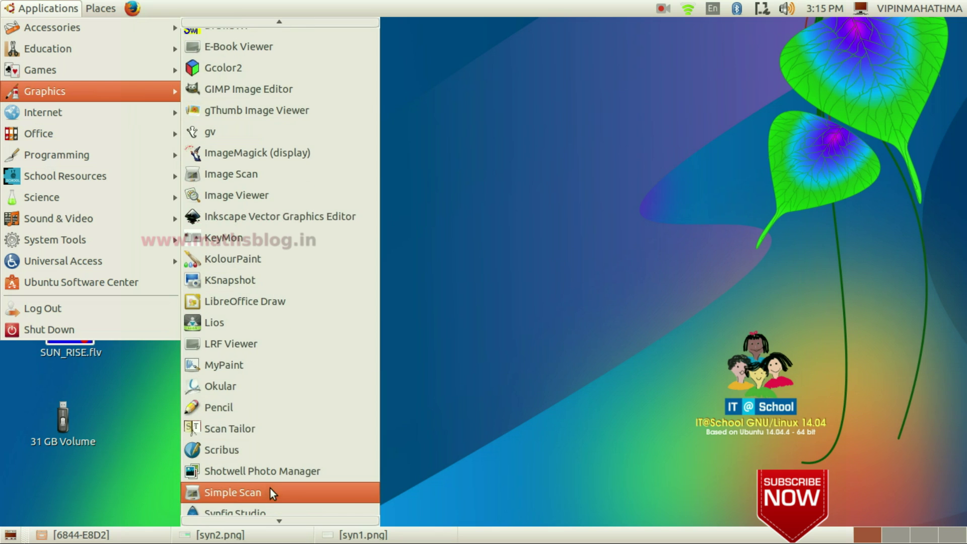
{"action": "left_click", "coordinate": [286, 457]}
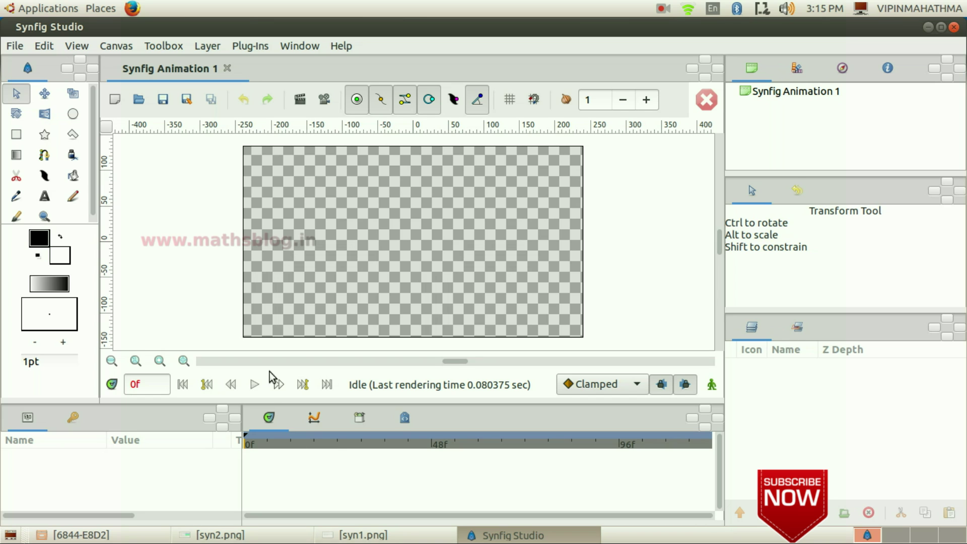
Import ground.png from the it2019 folder into the new animation.
{"action": "left_click", "coordinate": [15, 47]}
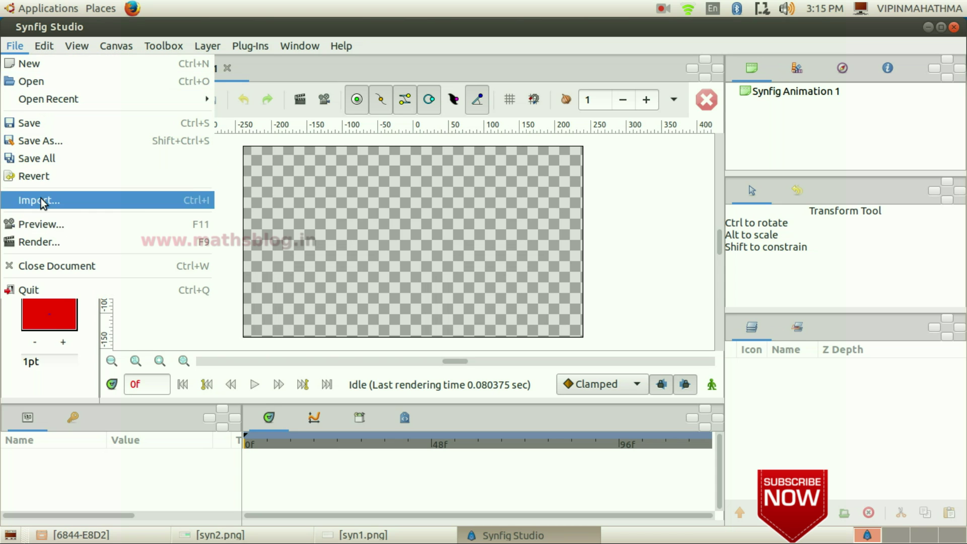
{"action": "left_click", "coordinate": [75, 201]}
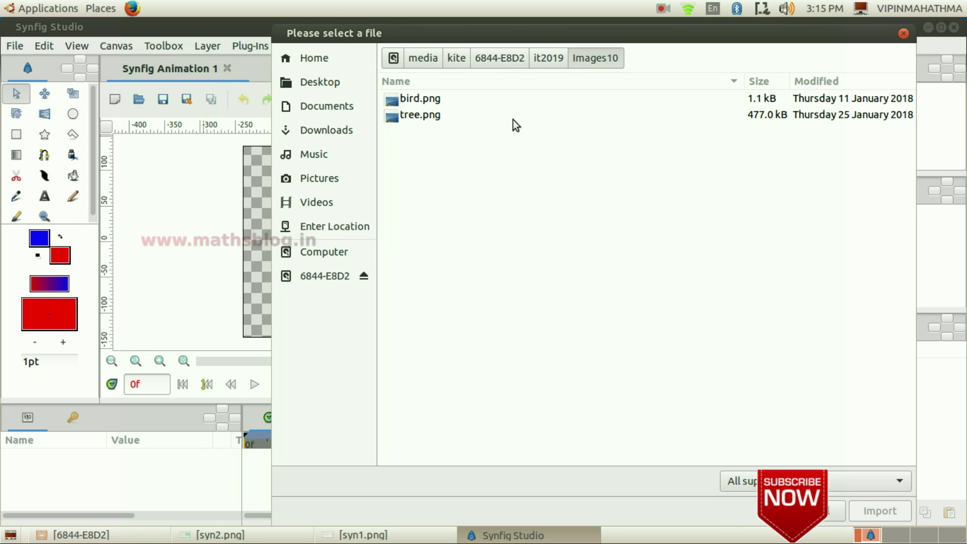
{"action": "left_click", "coordinate": [545, 58]}
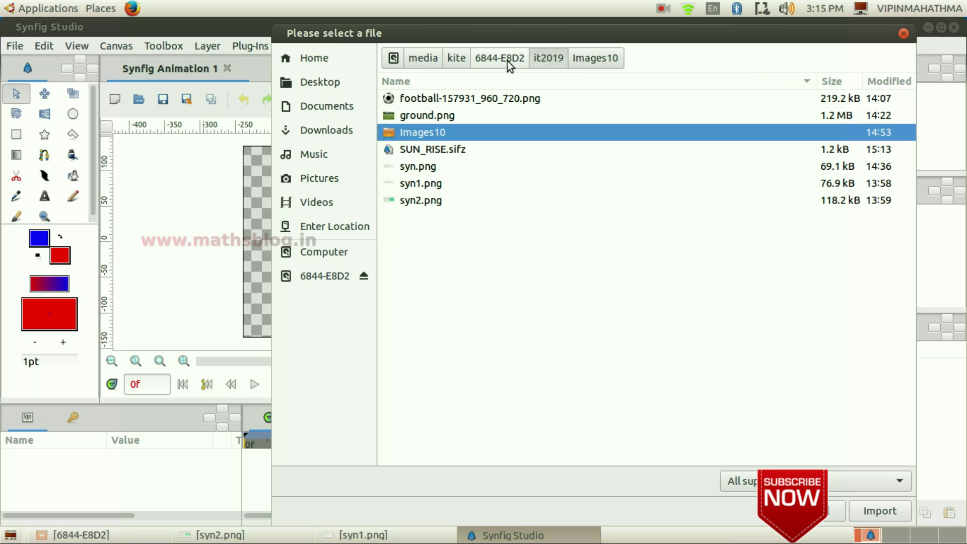
{"action": "left_click", "coordinate": [451, 116]}
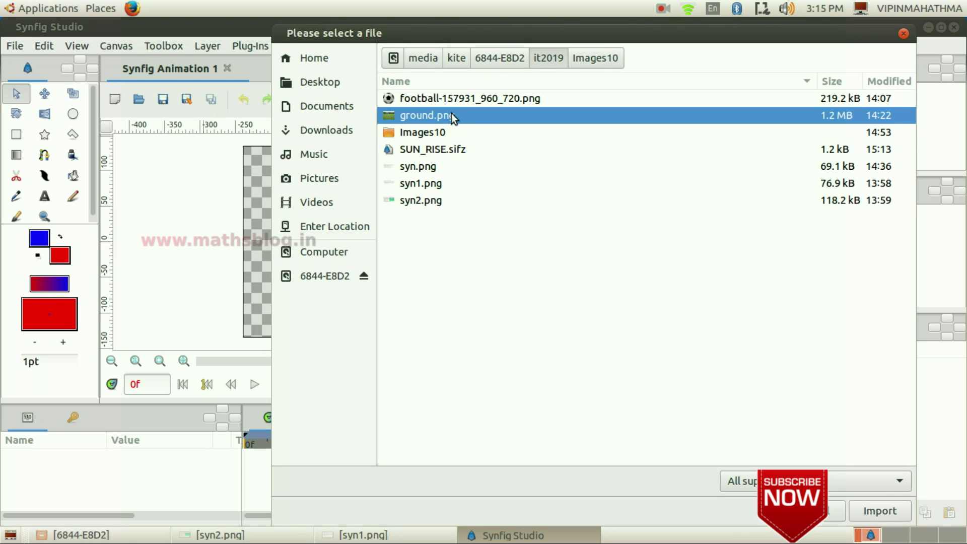
{"action": "double_click", "coordinate": [491, 116]}
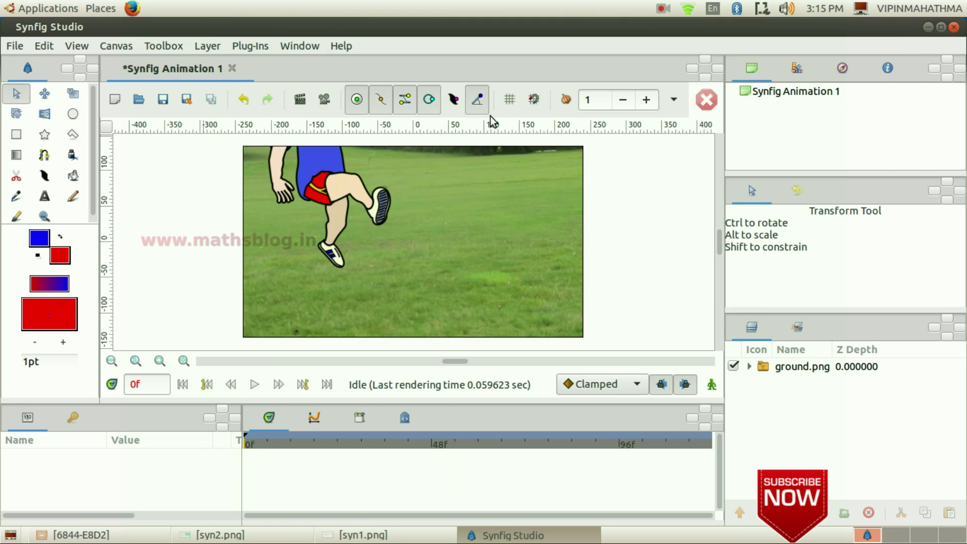
Scale the ground picture down to about 28.4 px so that the whole scene fits the canvas width.
{"action": "left_click", "coordinate": [485, 256]}
{"action": "scroll", "coordinate": [574, 274], "scroll_direction": "up", "scroll_amount": 1}
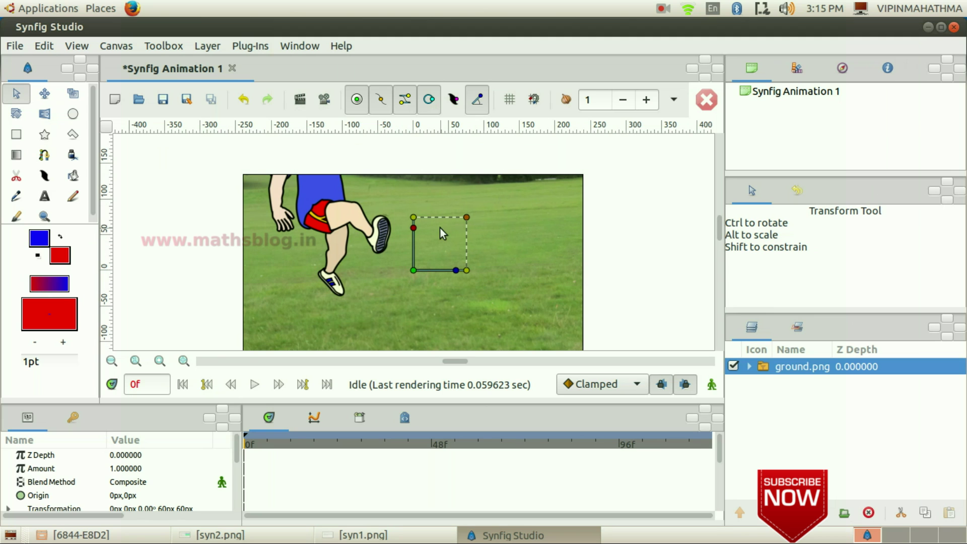
{"action": "mouse_move", "coordinate": [461, 218]}
{"action": "left_mouse_down"}
{"action": "mouse_move", "coordinate": [437, 243]}
{"action": "mouse_move", "coordinate": [464, 224]}
{"action": "left_mouse_up"}
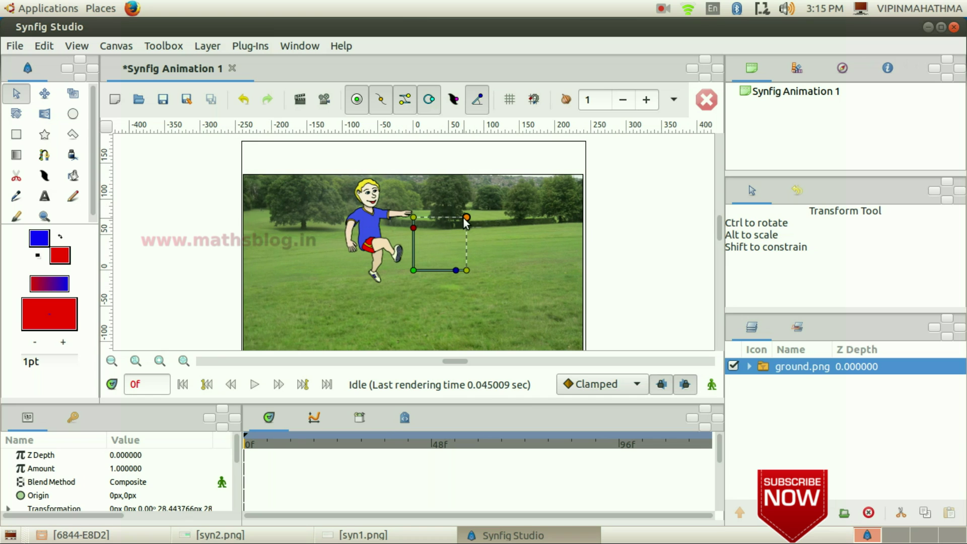
{"action": "left_click", "coordinate": [615, 257]}
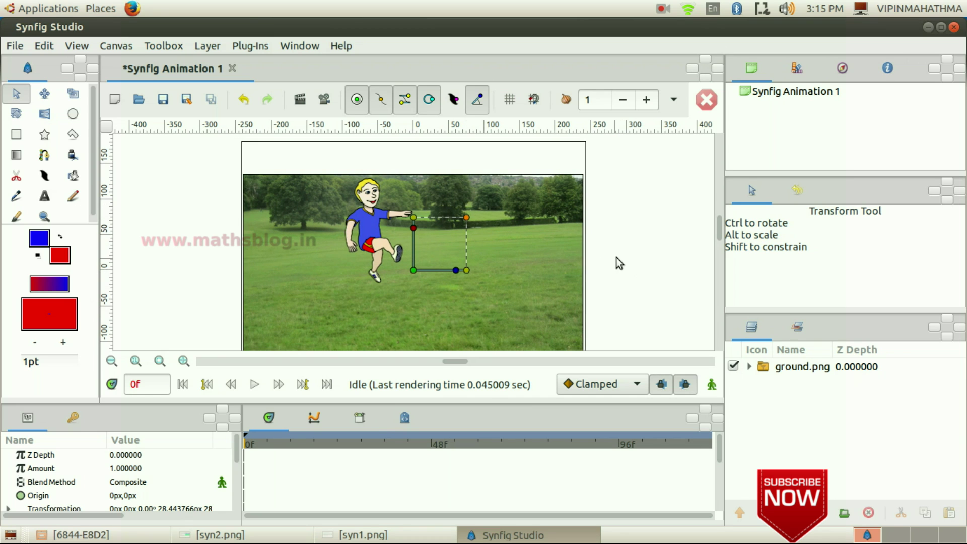
{"action": "scroll", "coordinate": [628, 257], "scroll_direction": "down", "scroll_amount": 1}
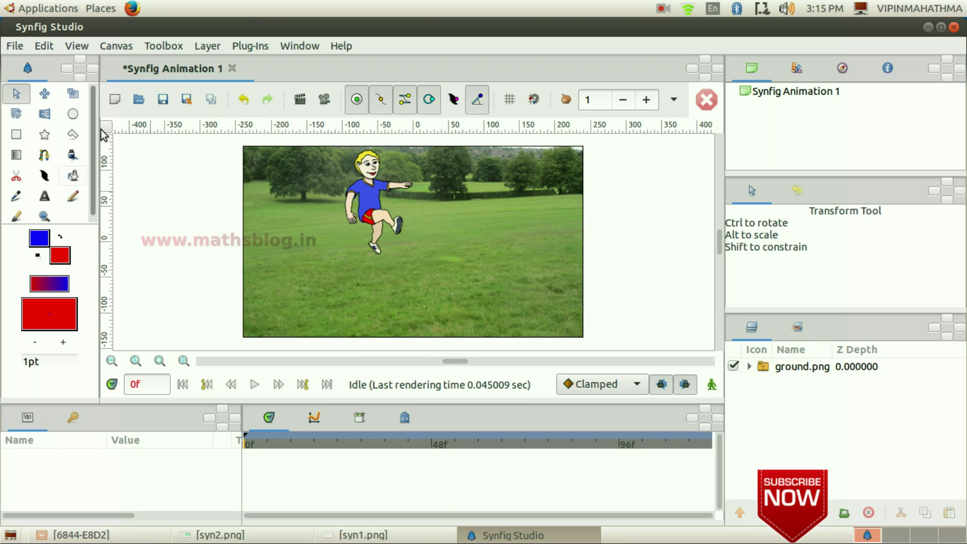
Import football-157931_960_720.png above the ground picture.
{"action": "left_click", "coordinate": [18, 47]}
{"action": "left_click", "coordinate": [64, 198]}
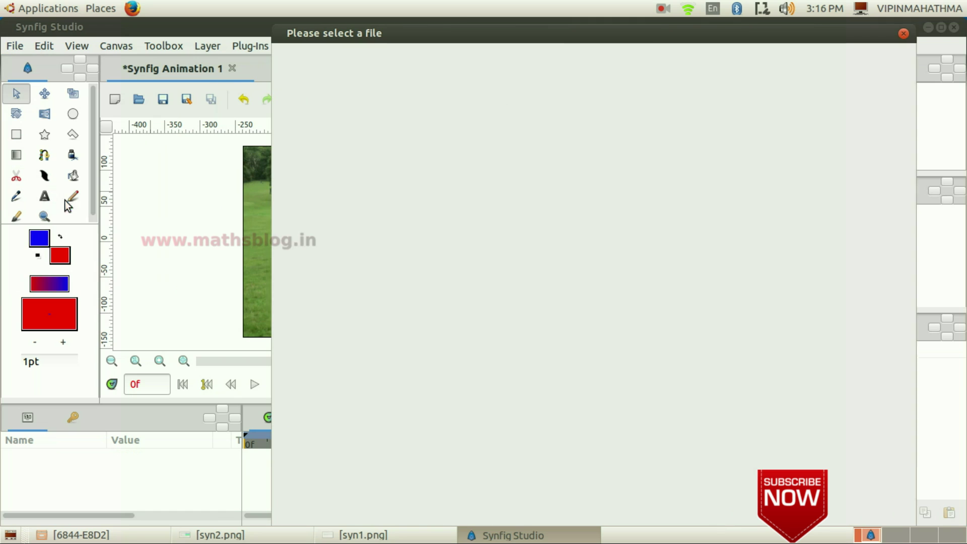
{"action": "double_click", "coordinate": [438, 98]}
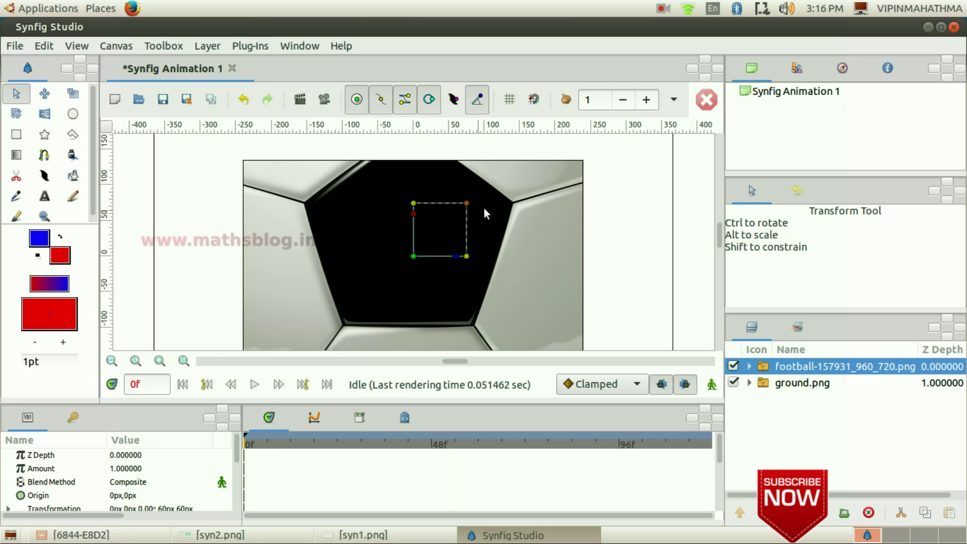
Shrink the football to a scale of about 2.5 px and place it at the boy's raised foot.
{"action": "left_click_drag", "start_coordinate": [467, 203], "coordinate": [436, 233]}
{"action": "left_click_drag", "start_coordinate": [467, 204], "coordinate": [402, 232]}
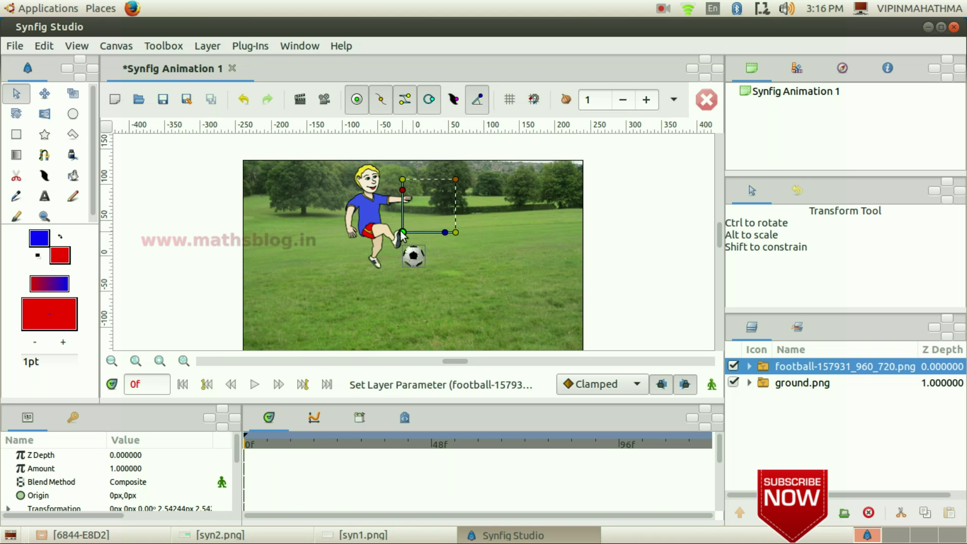
{"action": "left_click", "coordinate": [609, 255]}
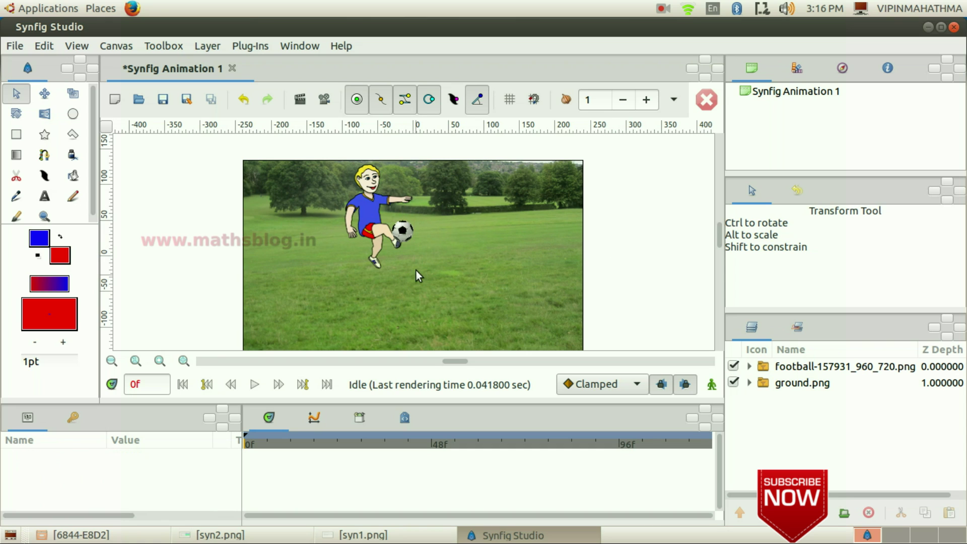
At frame 120, turn on animate editing mode and move the football to the field's upper right edge, about 215 px, 95 px.
{"action": "left_click_drag", "start_coordinate": [146, 385], "coordinate": [103, 383]}
{"action": "type", "text": "12"}
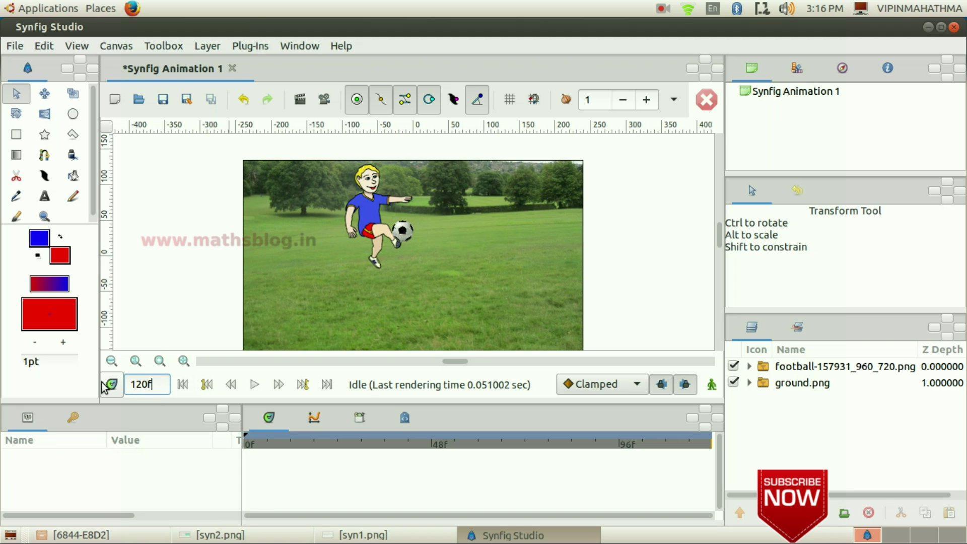
{"action": "left_click", "coordinate": [711, 386]}
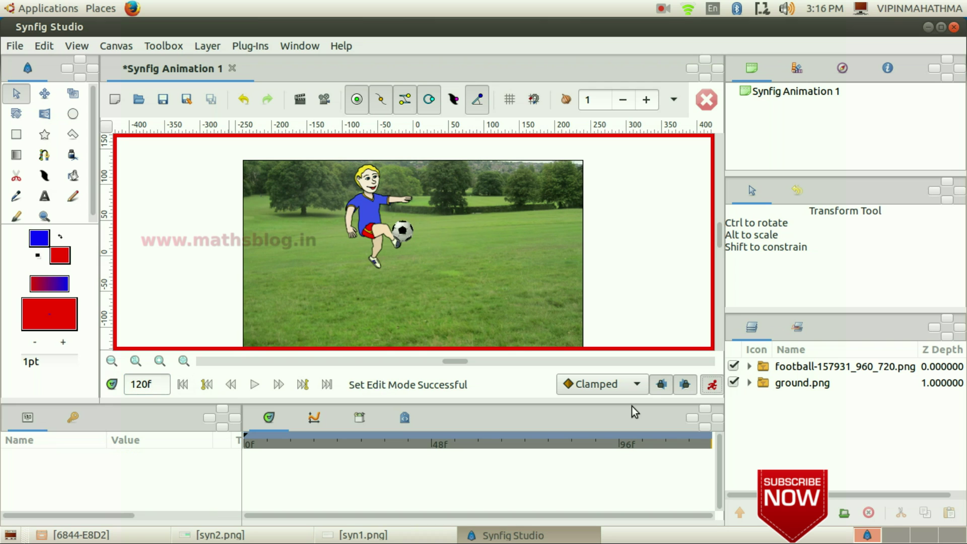
{"action": "left_click", "coordinate": [395, 238]}
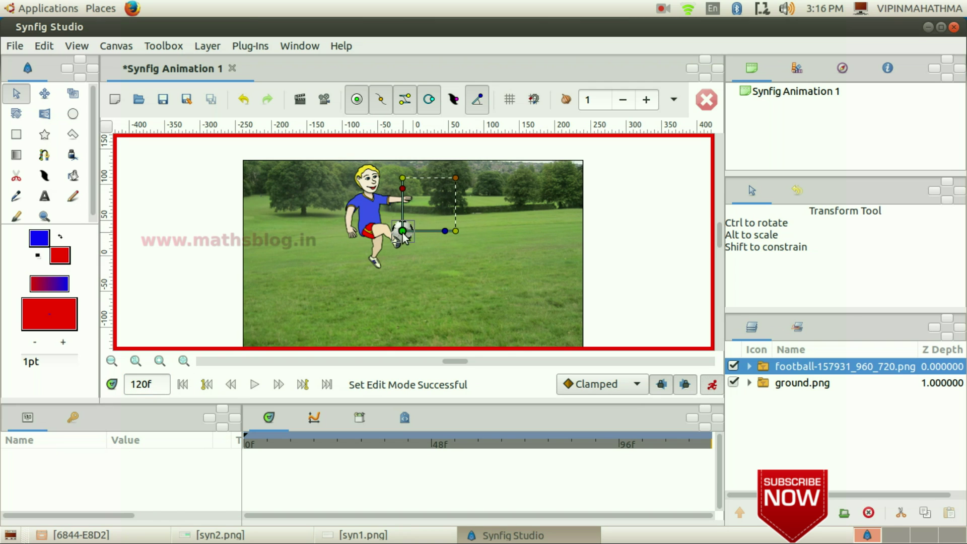
{"action": "left_click_drag", "start_coordinate": [404, 231], "coordinate": [565, 189]}
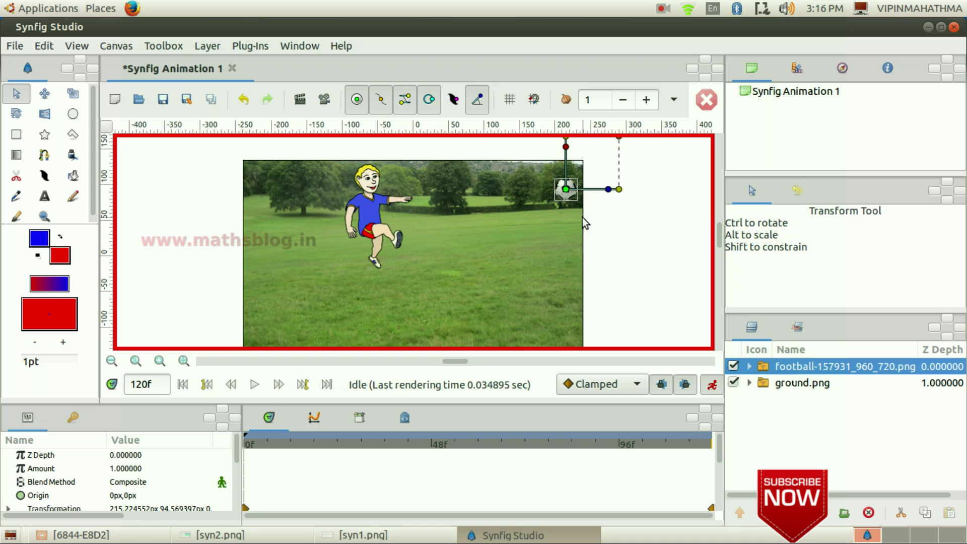
Enlarge the football at frame 120, shift it to about 219 px, 101 px, and play the animation.
{"action": "scroll", "coordinate": [611, 224], "scroll_direction": "up", "scroll_amount": 2}
{"action": "left_click_drag", "start_coordinate": [619, 165], "coordinate": [642, 145]}
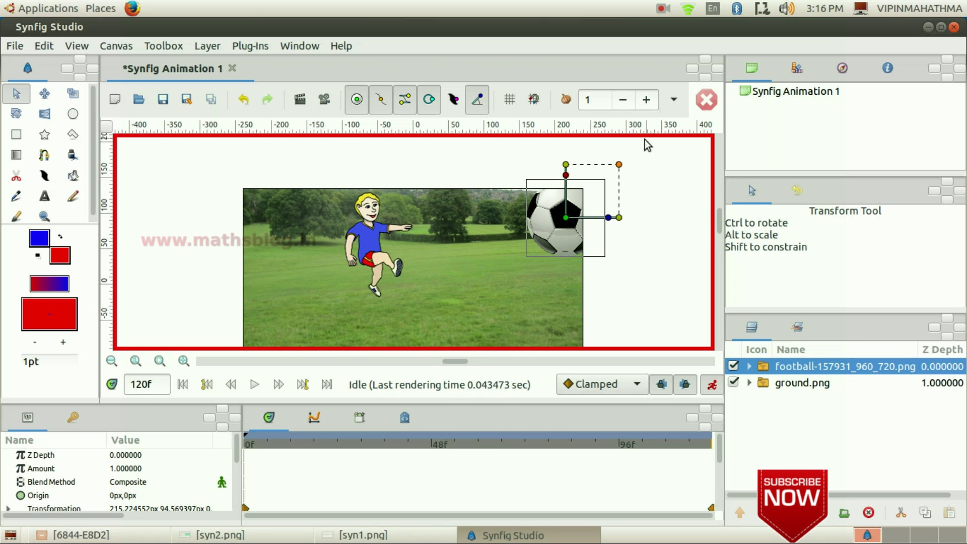
{"action": "left_click_drag", "start_coordinate": [567, 220], "coordinate": [569, 215]}
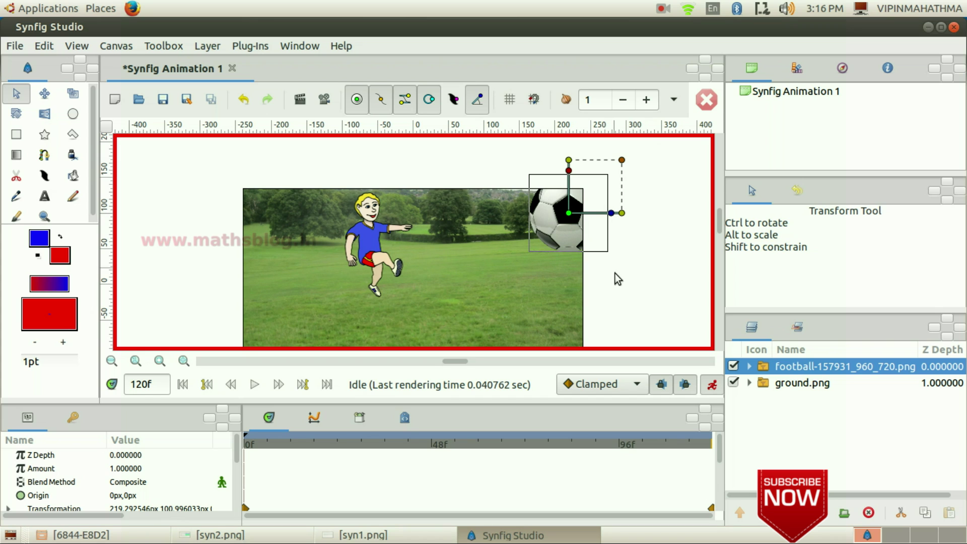
{"action": "left_click", "coordinate": [630, 302]}
{"action": "left_click", "coordinate": [254, 385]}
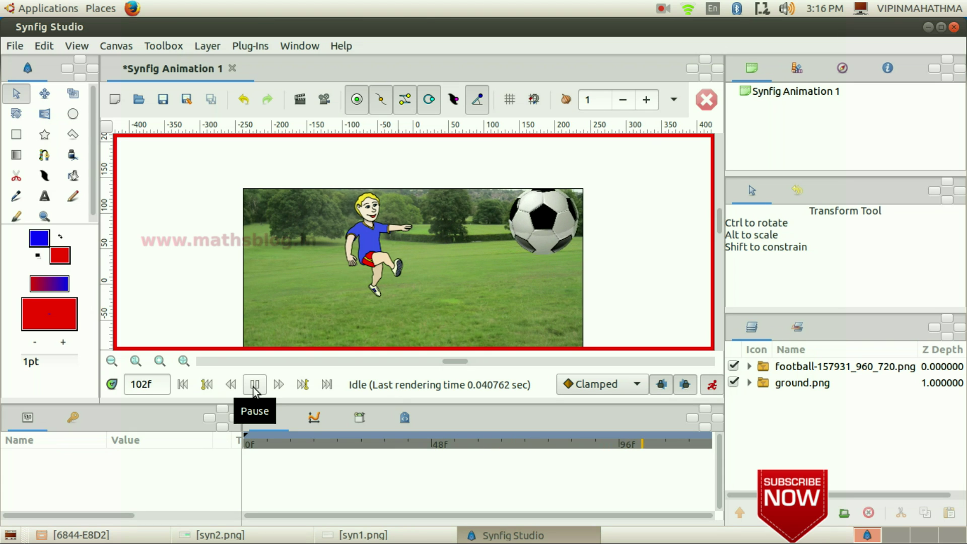
Rotate the football about its centre at frame 120 so that it spins as it travels.
{"action": "left_click", "coordinate": [566, 236]}
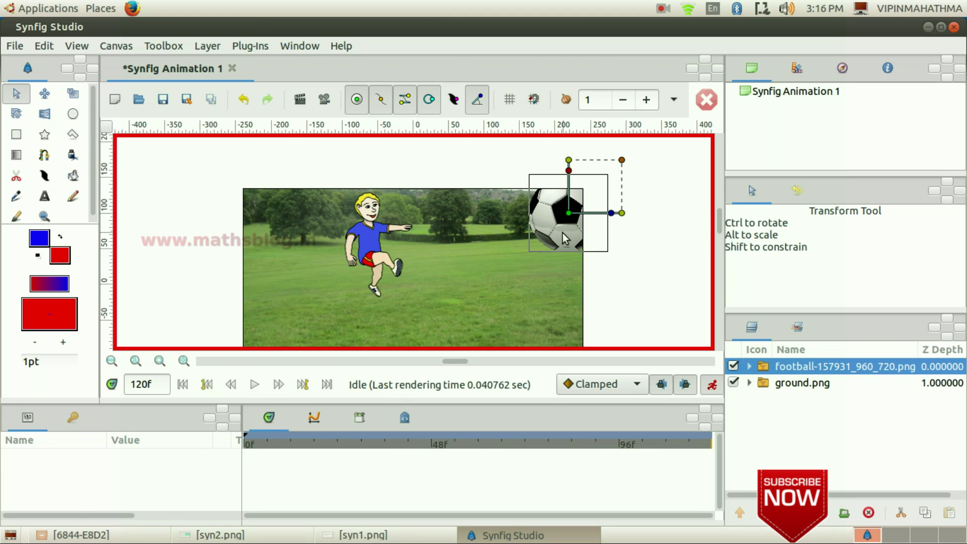
{"action": "left_click_drag", "start_coordinate": [610, 212], "coordinate": [529, 198]}
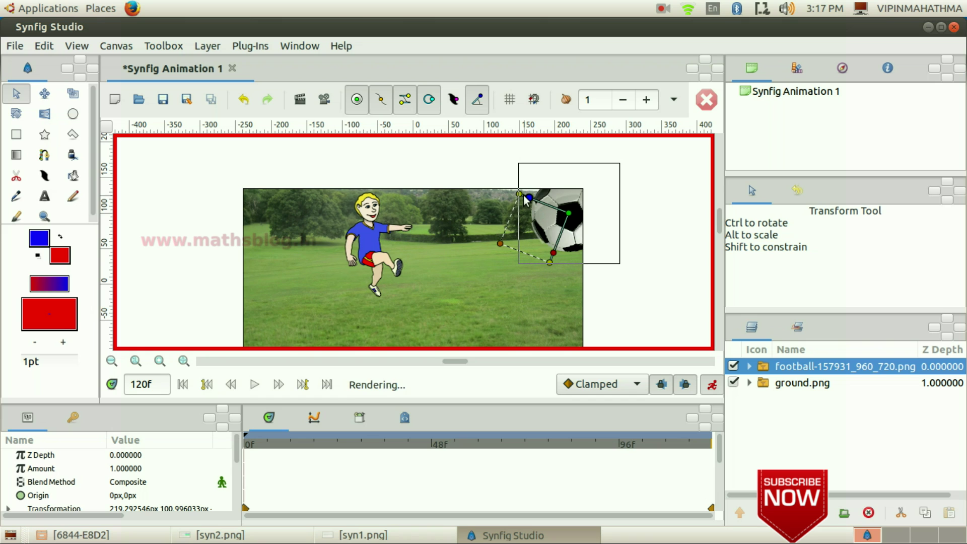
{"action": "left_click", "coordinate": [646, 265]}
Play the animation to check the football's movement, growth and spin, and stop the playback.
{"action": "left_click", "coordinate": [254, 385]}
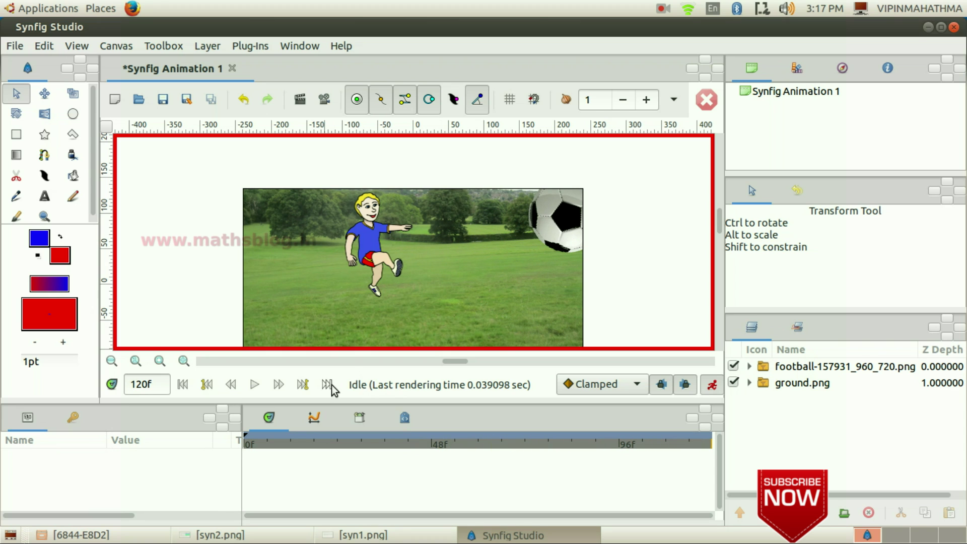
{"action": "left_click", "coordinate": [252, 387]}
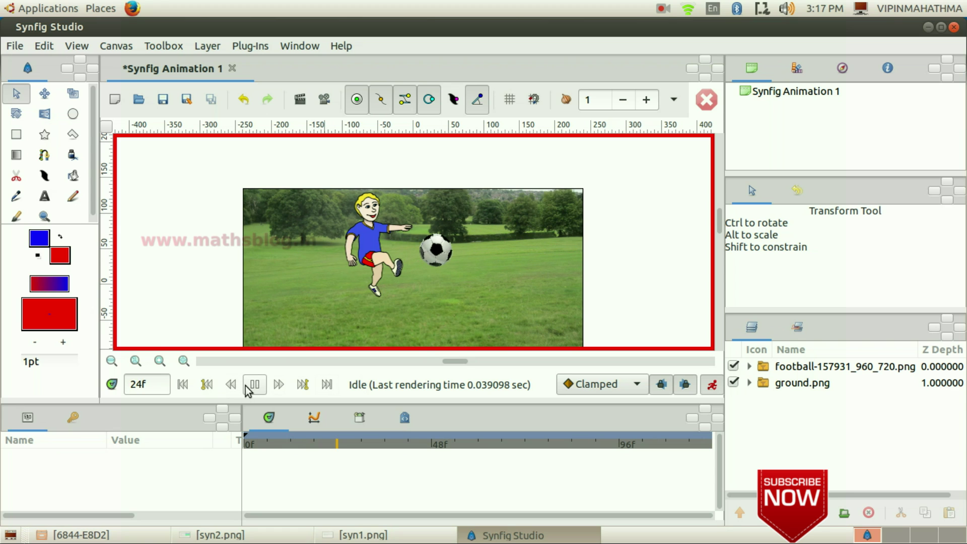
{"action": "left_click", "coordinate": [256, 390]}
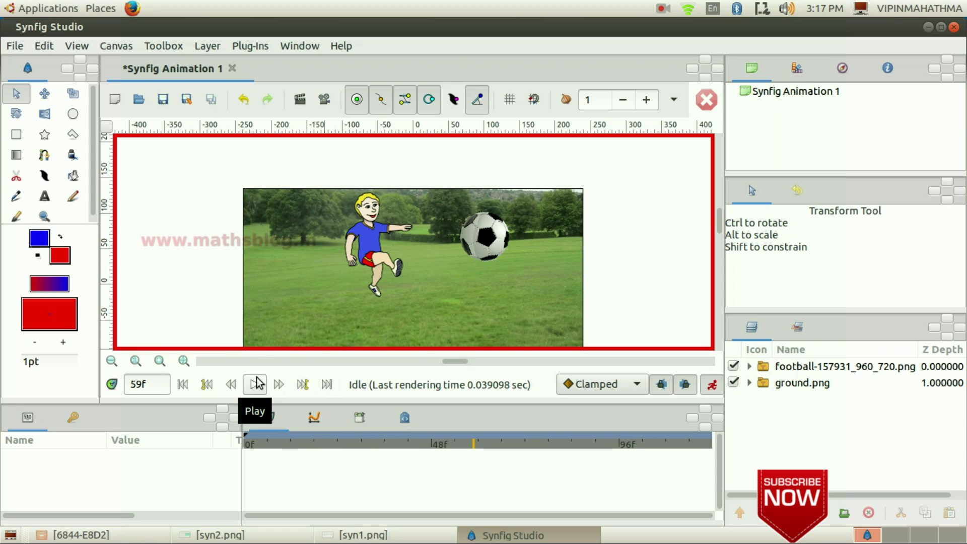
{"action": "scroll", "coordinate": [157, 271], "scroll_direction": "down", "scroll_amount": 2}
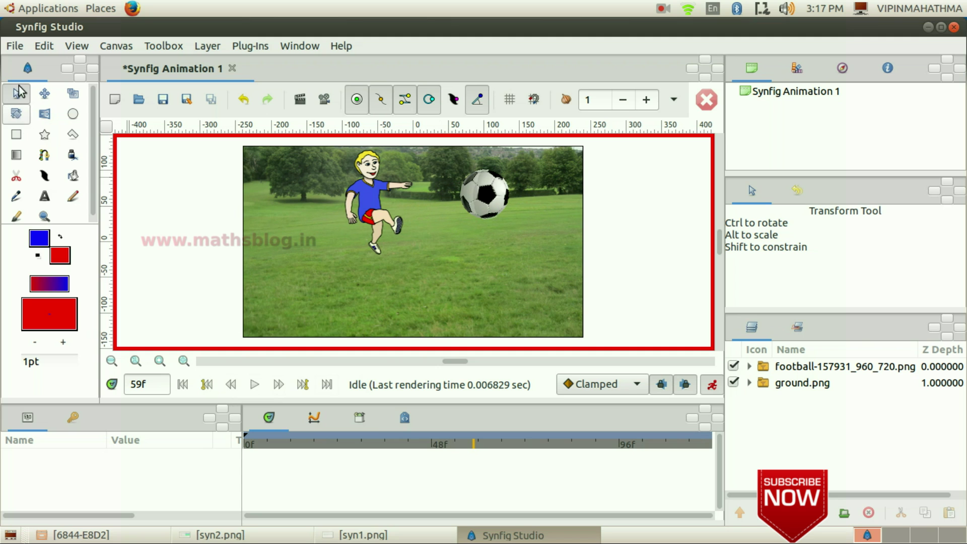
Save the animation project on the Desktop under the name ball.
{"action": "left_click", "coordinate": [15, 45]}
{"action": "left_click", "coordinate": [41, 127]}
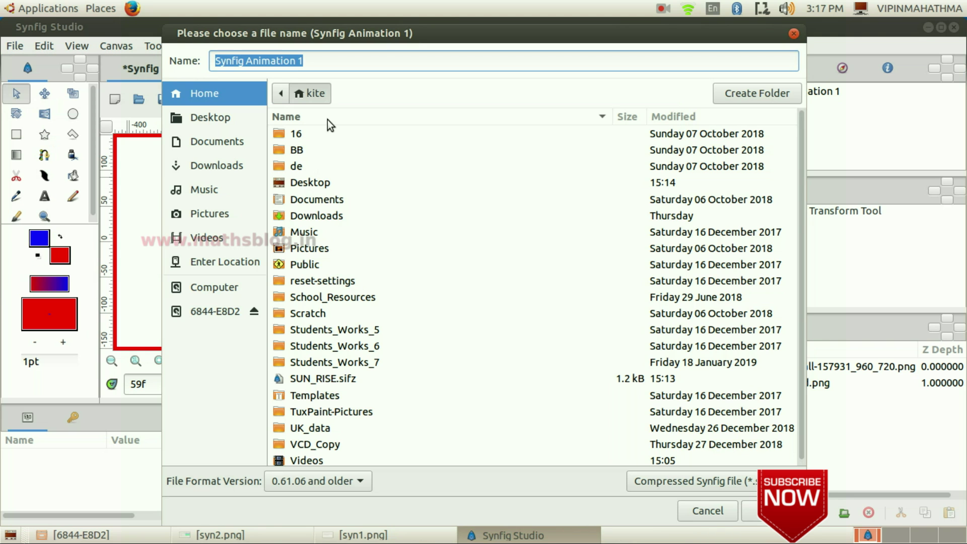
{"action": "type", "text": "ball"}
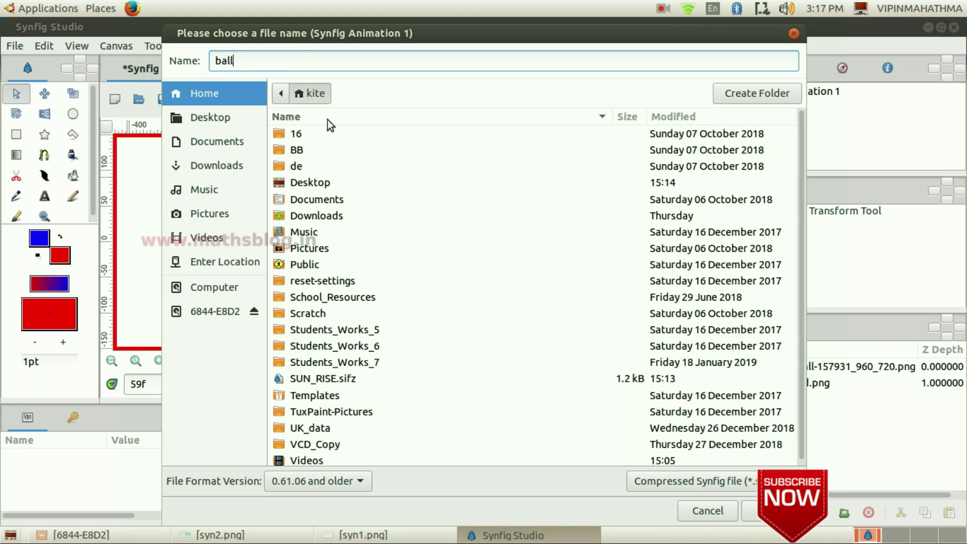
{"action": "left_click", "coordinate": [222, 121]}
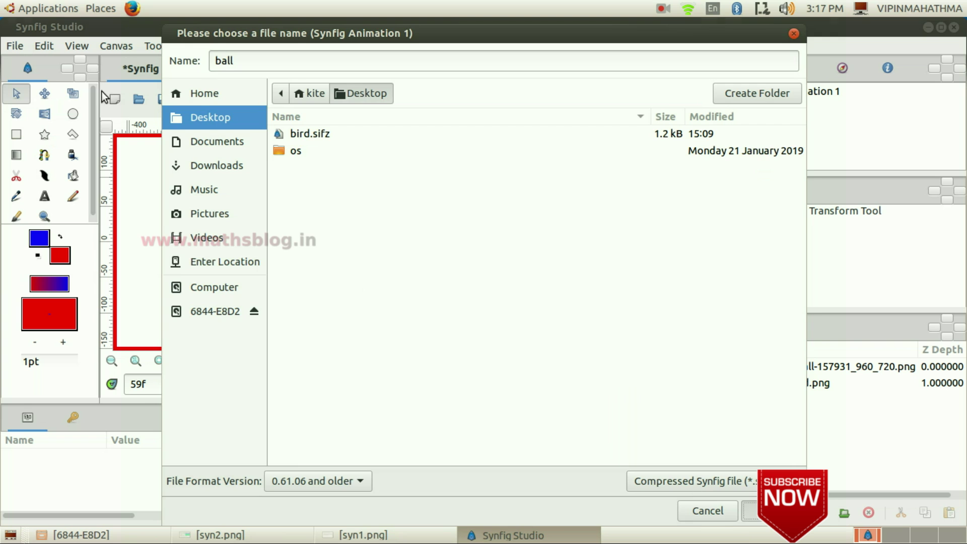
{"action": "left_click", "coordinate": [773, 510]}
Render the animation to the Desktop as ball.flv, keeping the default render settings.
{"action": "left_click", "coordinate": [15, 45]}
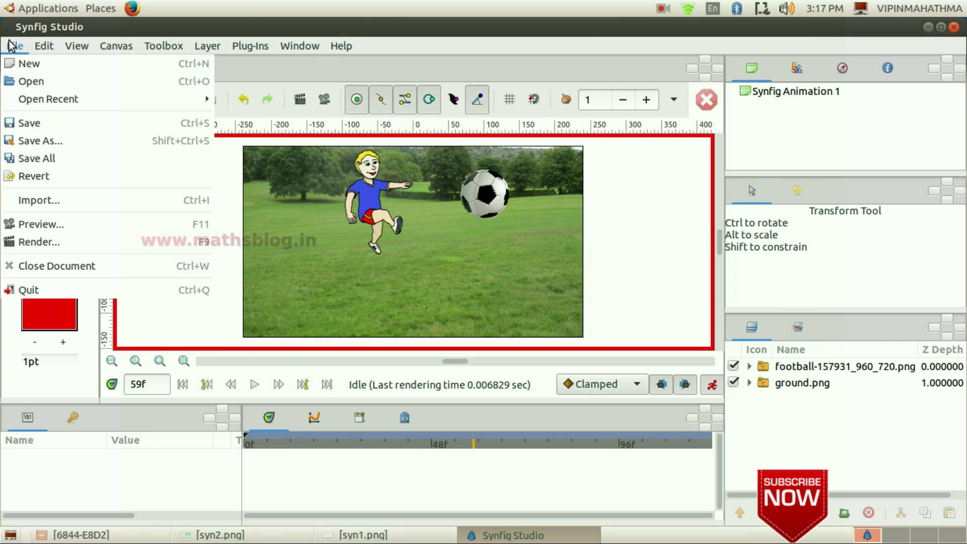
{"action": "left_click", "coordinate": [66, 243]}
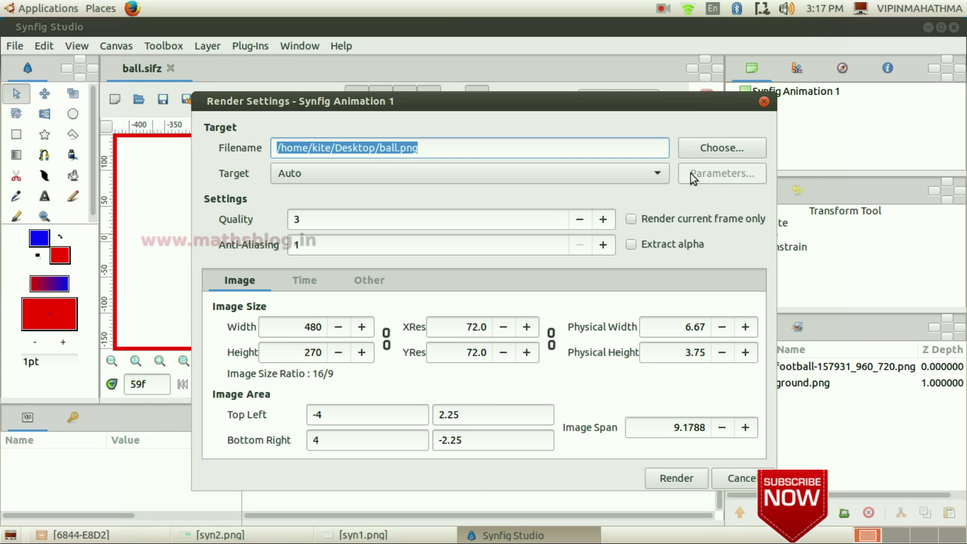
{"action": "left_click", "coordinate": [720, 148]}
{"action": "left_click", "coordinate": [267, 64]}
{"action": "key", "text": "BackSpace"}
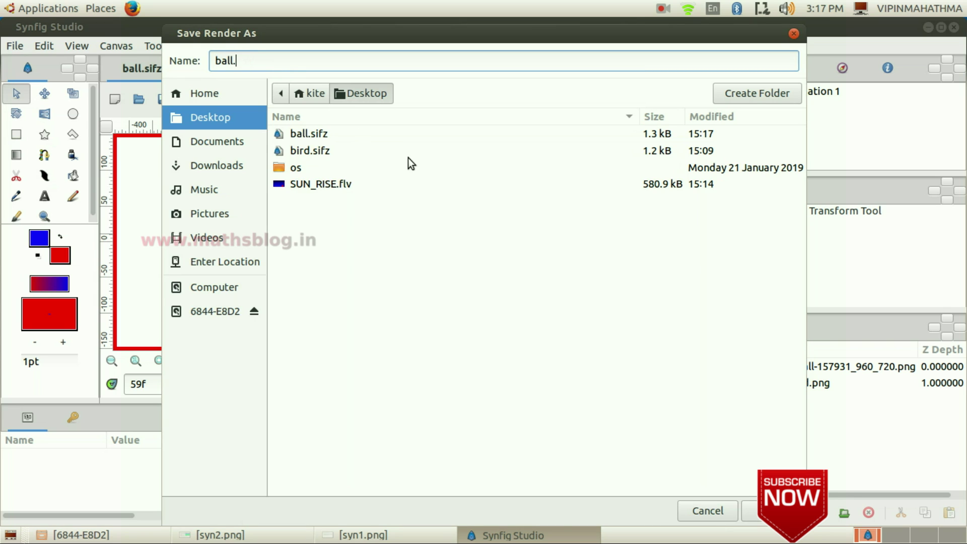
{"action": "type", "text": "flv"}
{"action": "left_click", "coordinate": [750, 510]}
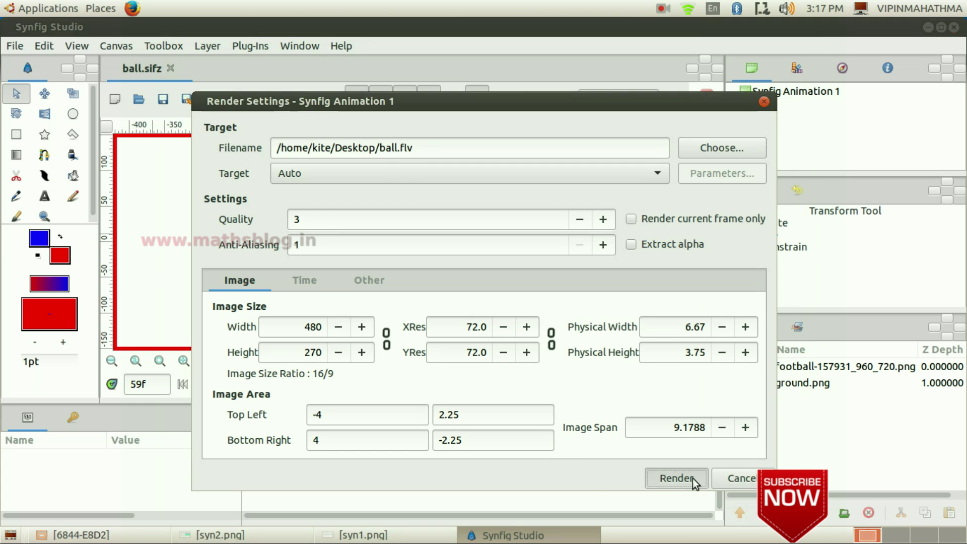
{"action": "left_click", "coordinate": [692, 479]}
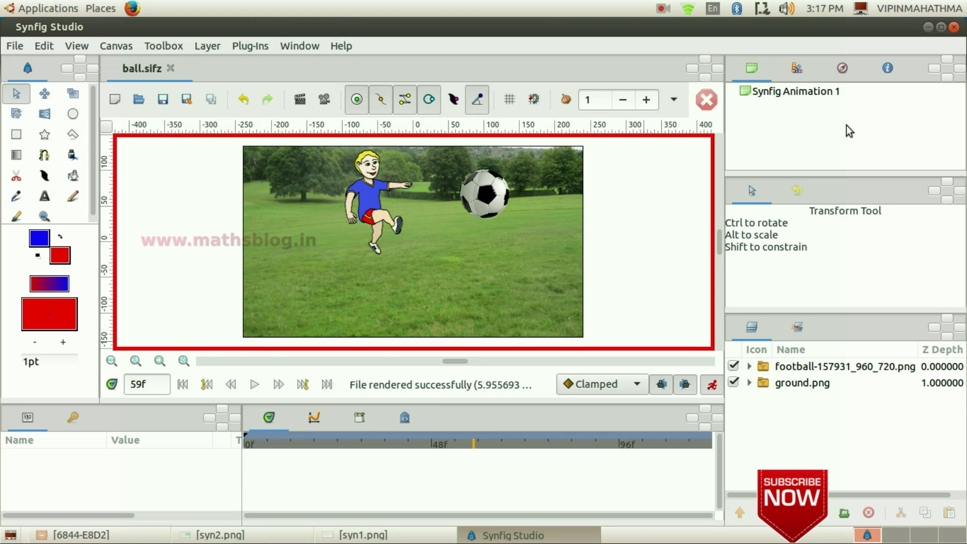
Minimise the animation program, then play the rendered ball.flv from the desktop in the video player at full screen.
{"action": "left_click", "coordinate": [927, 27]}
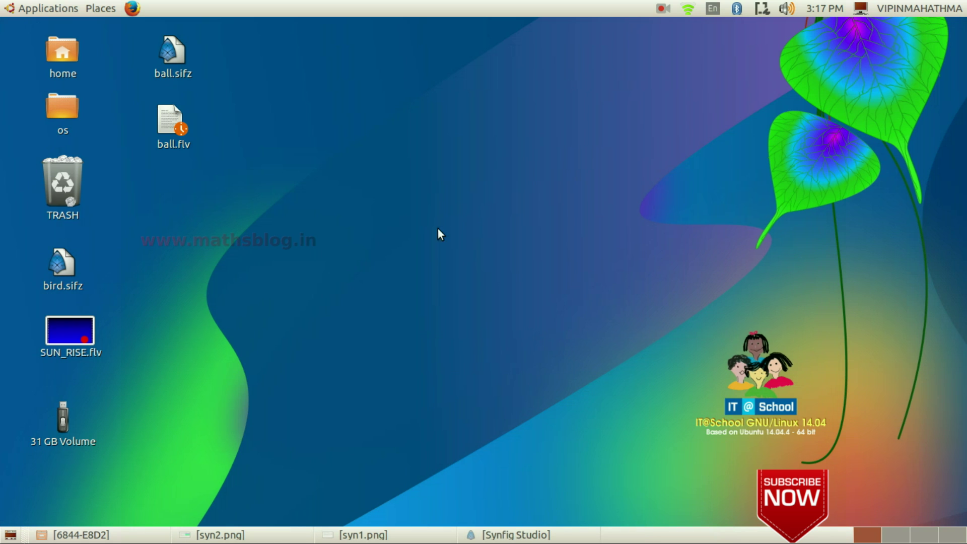
{"action": "double_click", "coordinate": [180, 114]}
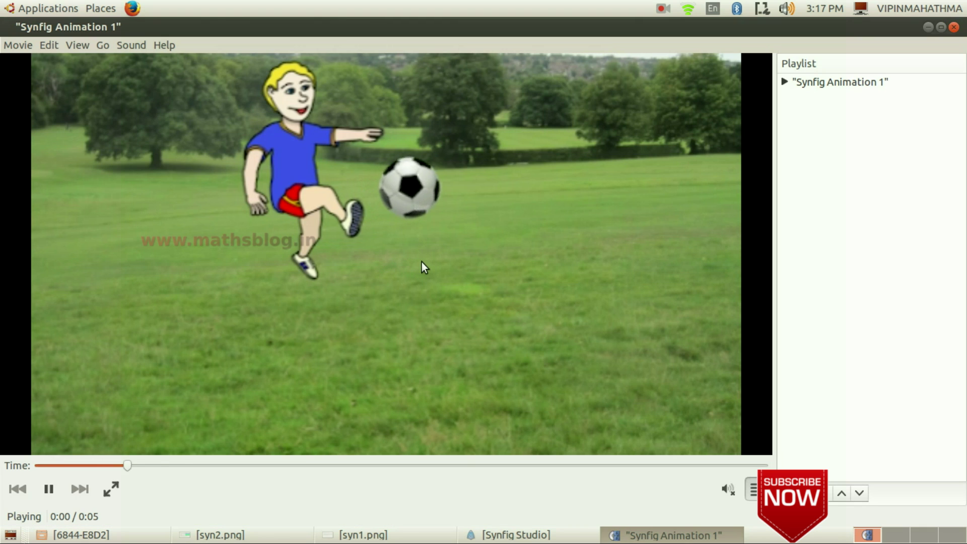
{"action": "double_click", "coordinate": [422, 262]}
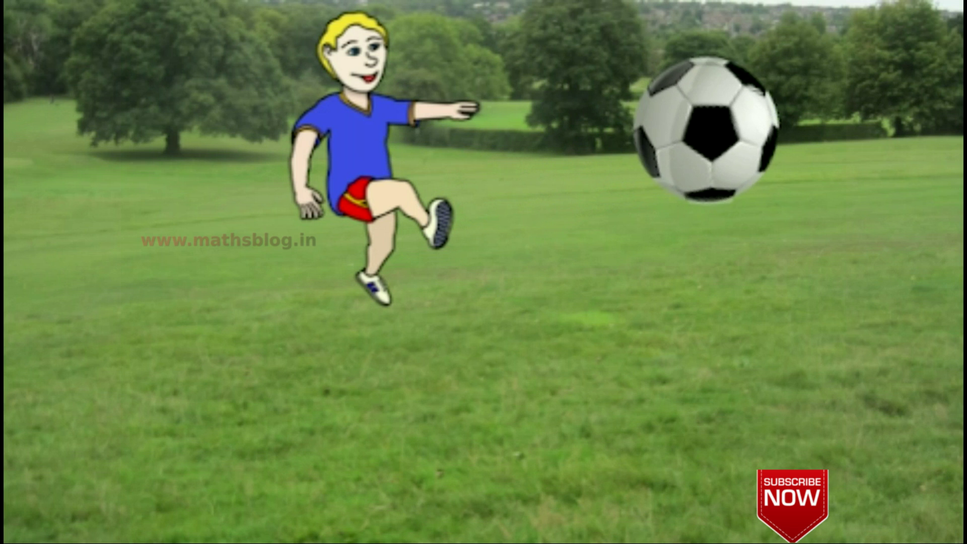